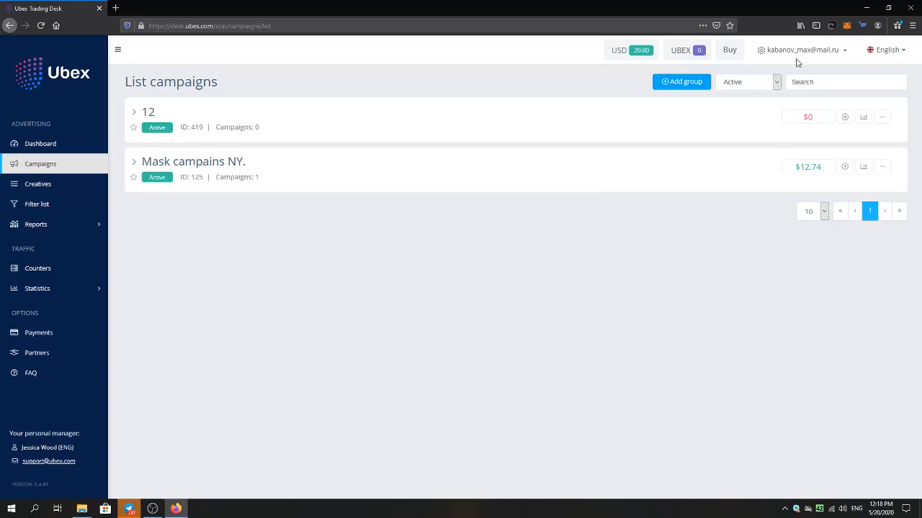
Create a new campaign group named "Tutorial Group" without a commission
{"action": "left_click", "coordinate": [679, 82]}
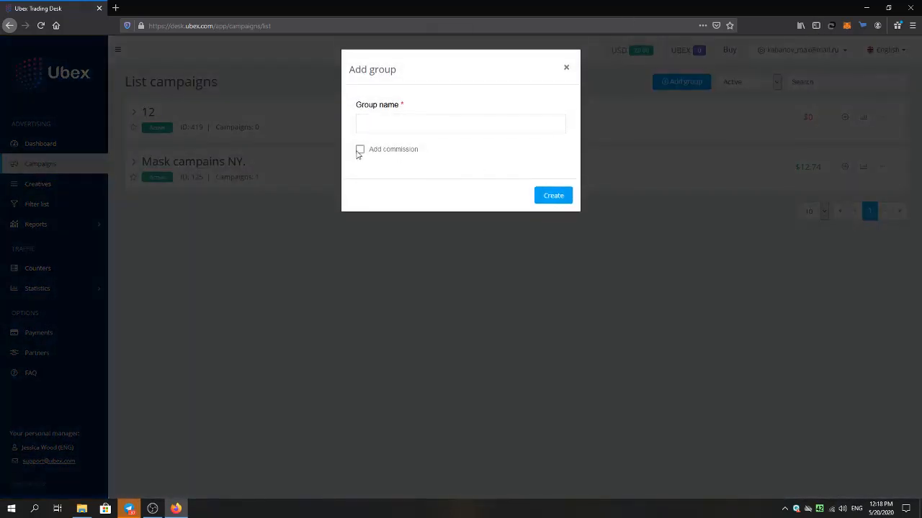
{"action": "left_click", "coordinate": [375, 122]}
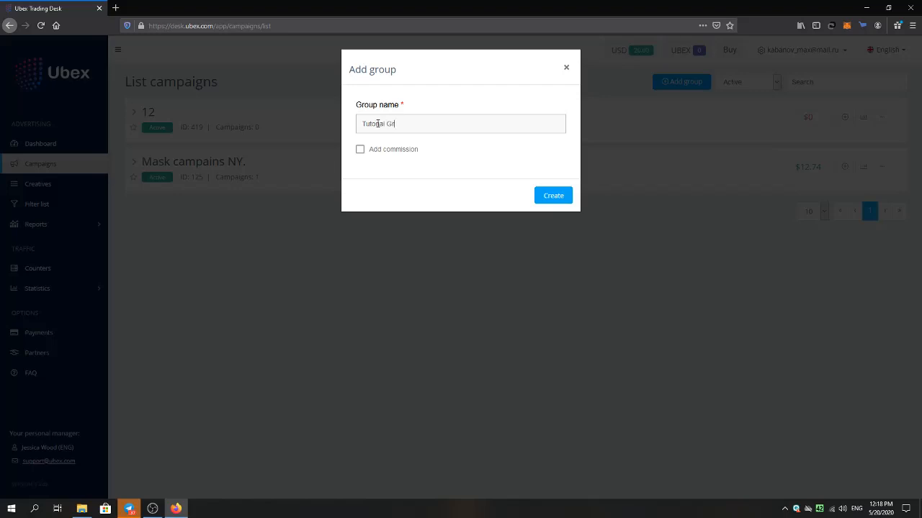
{"action": "left_click", "coordinate": [549, 203]}
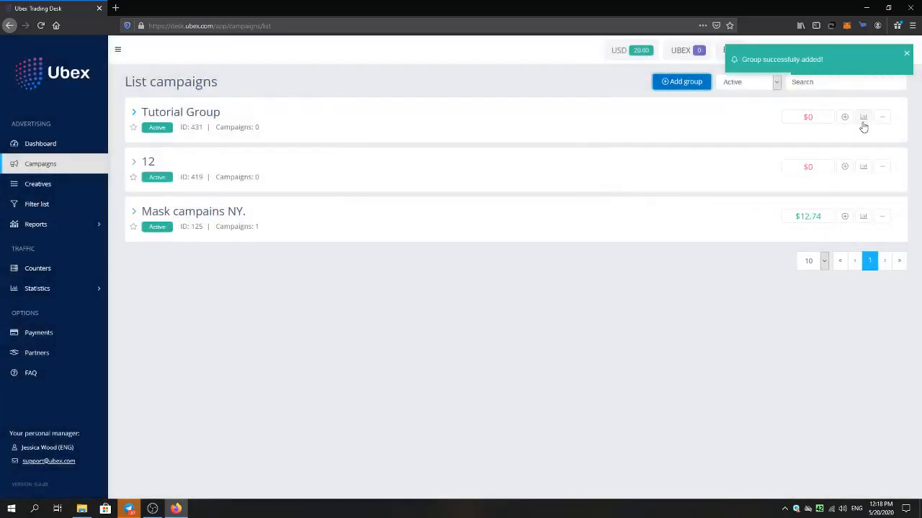
Examine the sharing settings of Tutorial Group, including the access levels offered for an added user, and close them without adding anyone
{"action": "left_click", "coordinate": [884, 120]}
{"action": "left_click", "coordinate": [856, 159]}
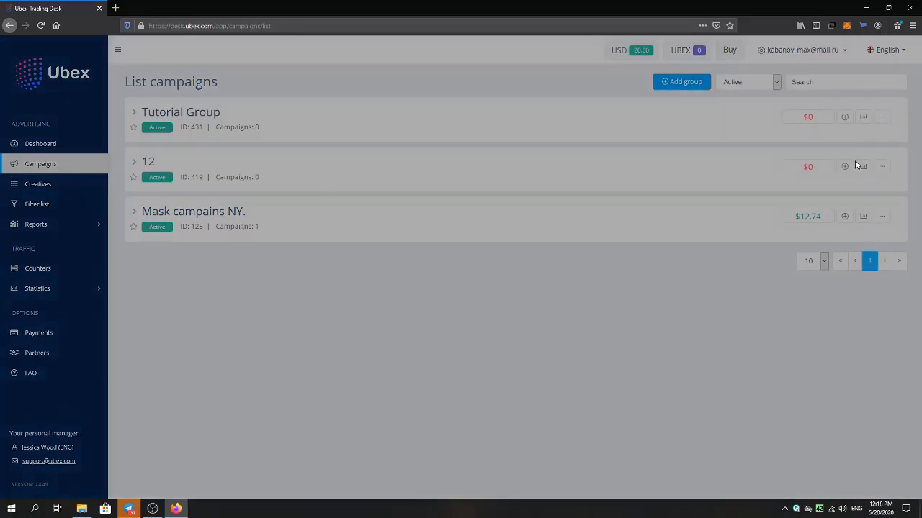
{"action": "left_click", "coordinate": [246, 123]}
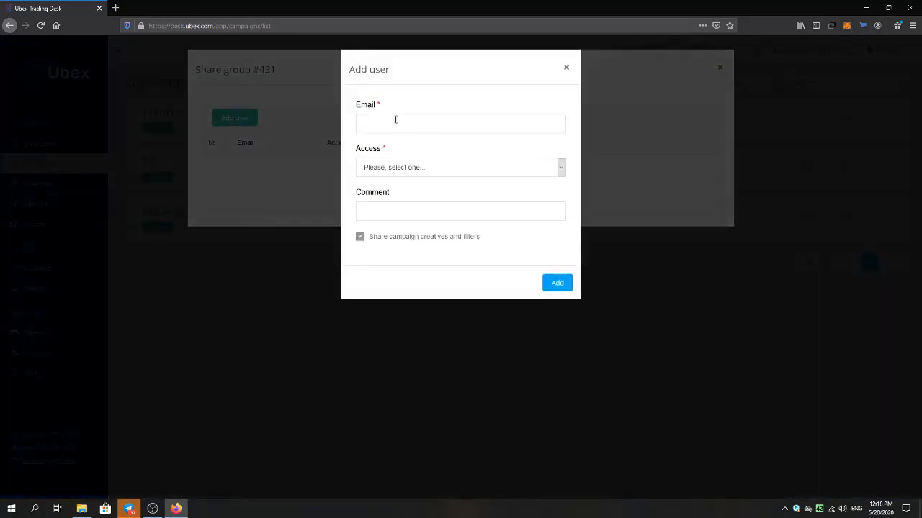
{"action": "left_click", "coordinate": [434, 164]}
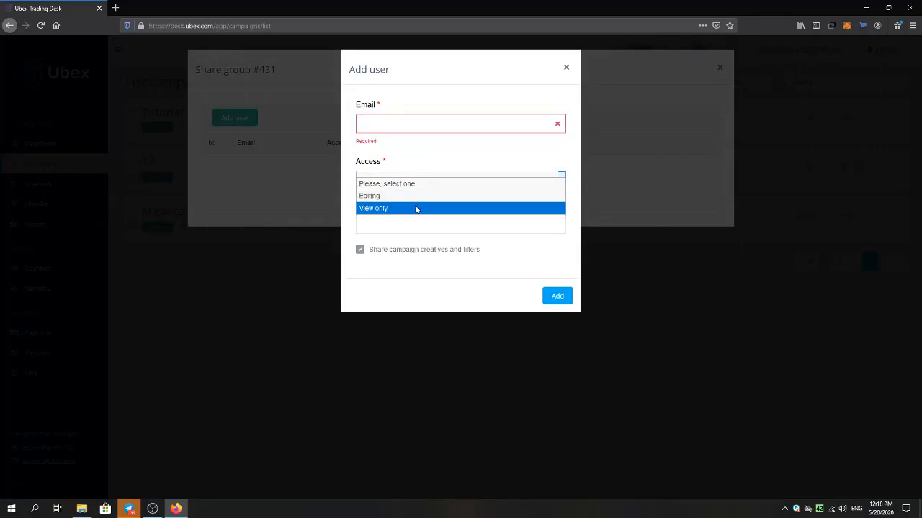
{"action": "left_click", "coordinate": [629, 197]}
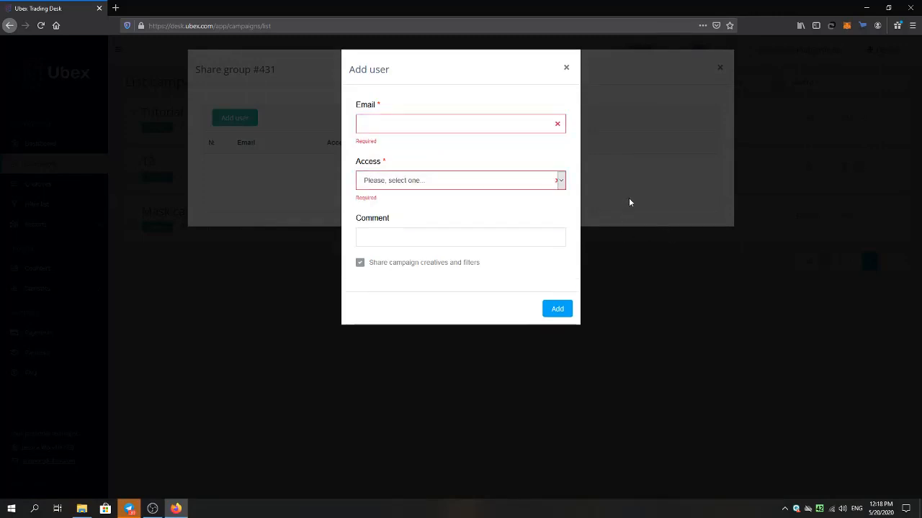
{"action": "left_click", "coordinate": [566, 68]}
{"action": "left_click", "coordinate": [719, 67]}
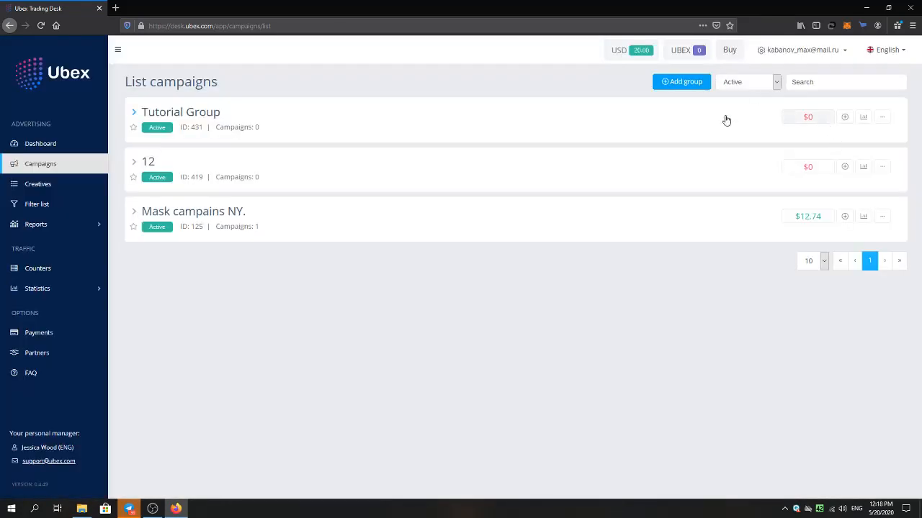
Add a banner campaign to Tutorial Group and name it "Tutorial campaign"
{"action": "left_click", "coordinate": [843, 116]}
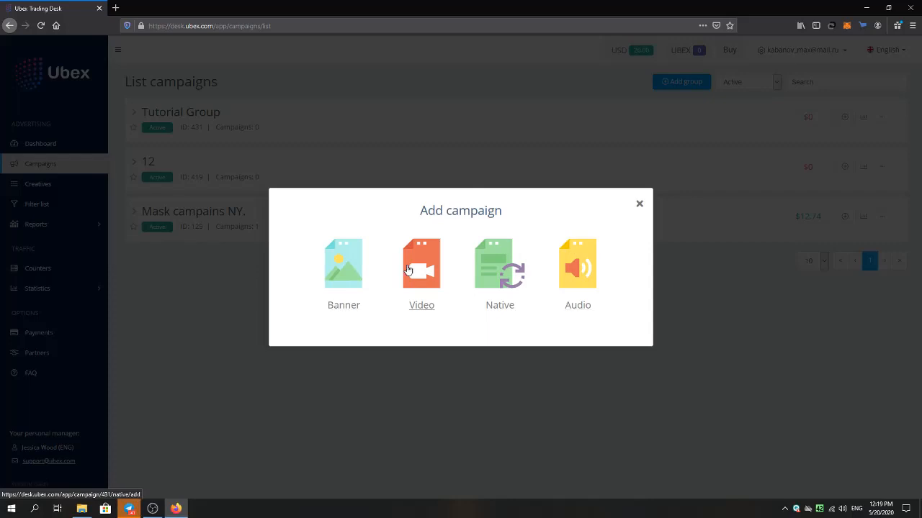
{"action": "left_click", "coordinate": [340, 263]}
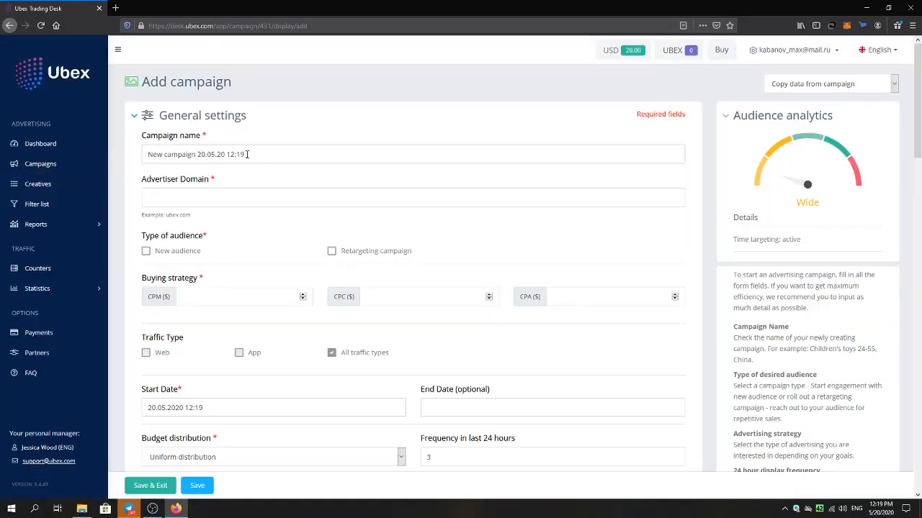
{"action": "left_click_drag", "start_coordinate": [263, 149], "coordinate": [118, 148]}
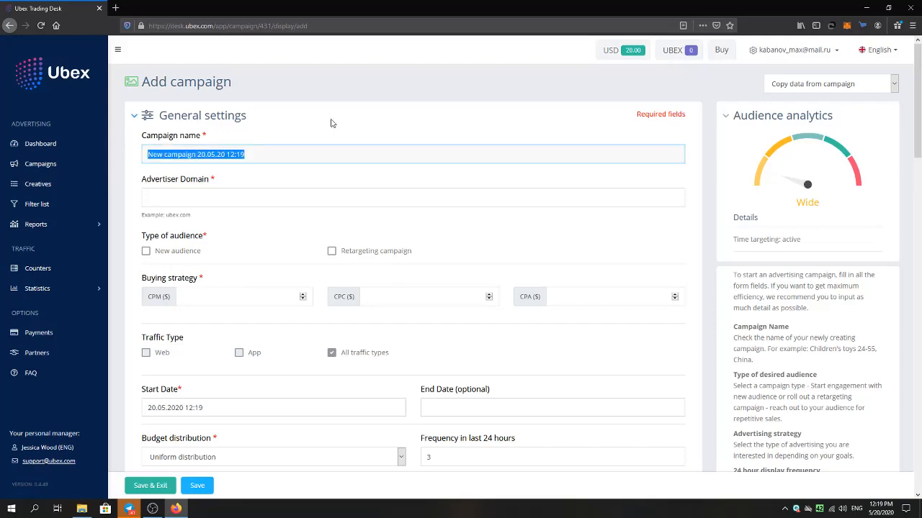
{"action": "left_click_drag", "start_coordinate": [913, 82], "coordinate": [918, 52]}
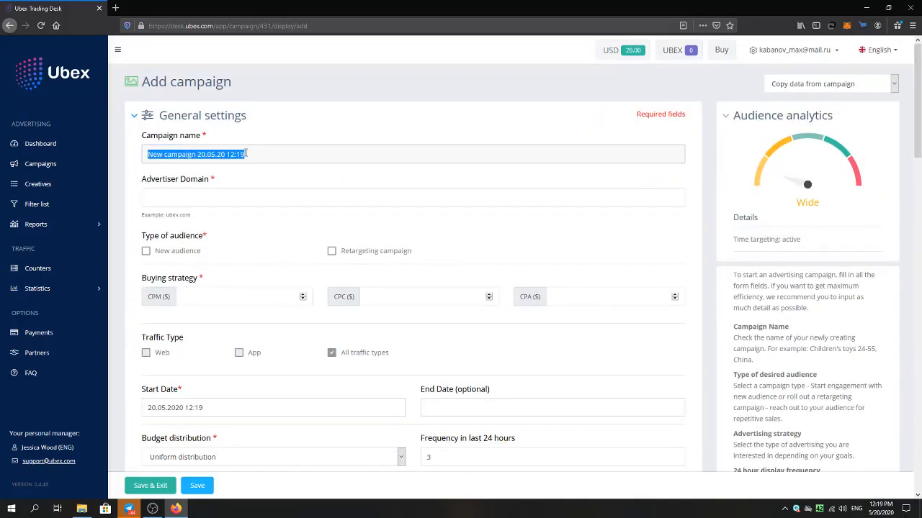
{"action": "type", "text": "Tutorial campaign"}
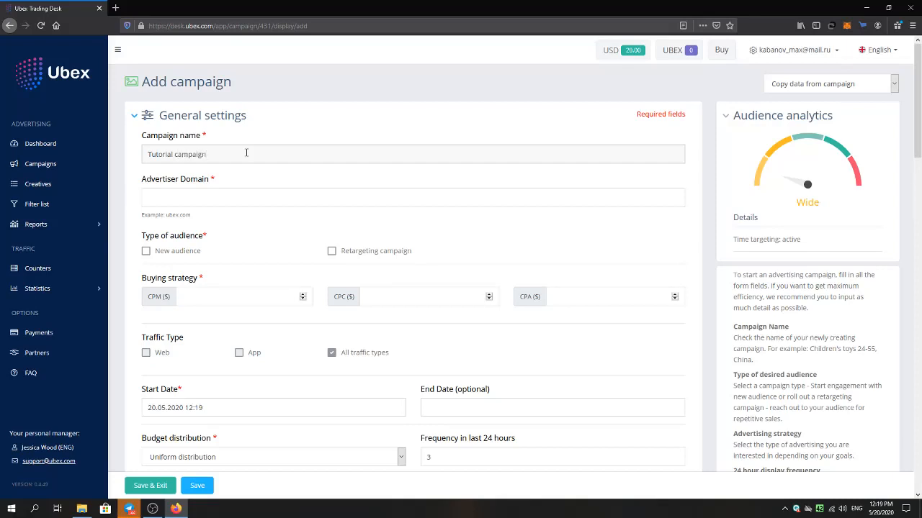
Set the advertiser domain to leagueoflegends.com and choose New audience as the audience type
{"action": "left_click", "coordinate": [206, 200]}
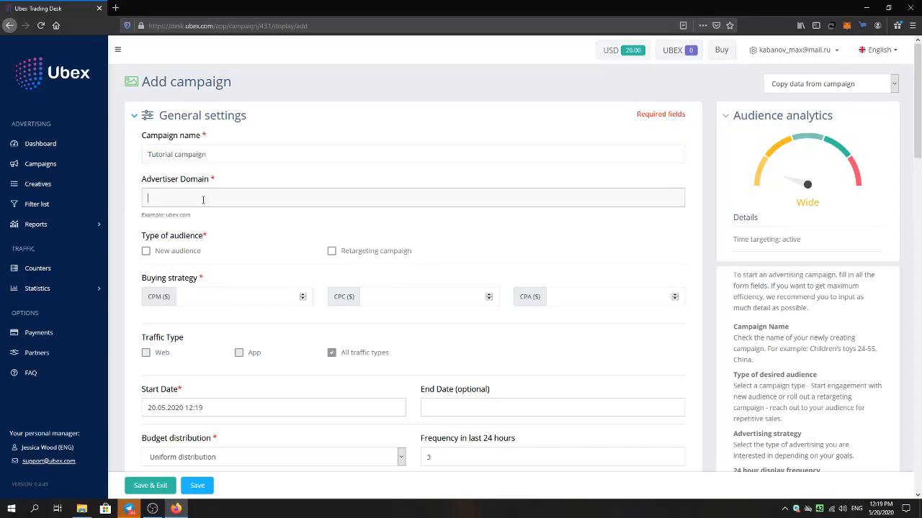
{"action": "type", "text": "https://leagueoflegends.com"}
{"action": "left_click_drag", "start_coordinate": [170, 198], "coordinate": [141, 199]}
{"action": "key", "text": "BackSpace"}
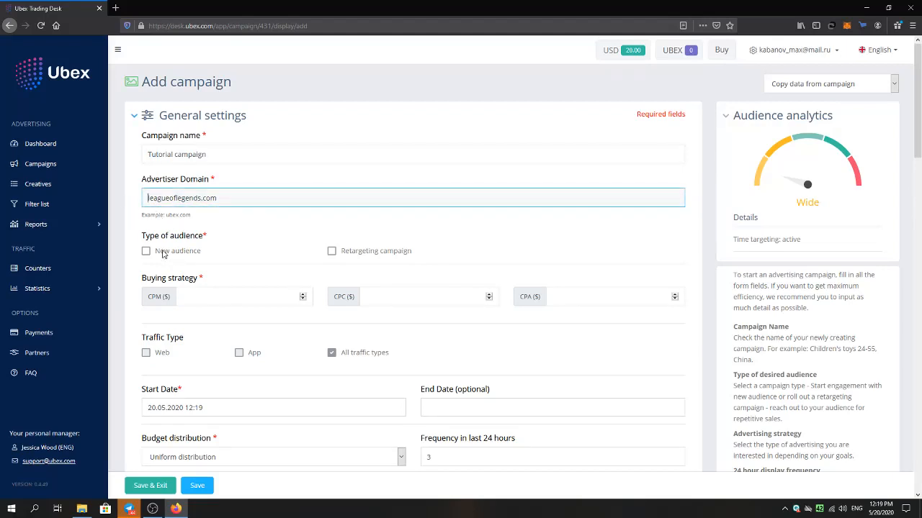
{"action": "left_click", "coordinate": [146, 251]}
Set the CPM buying strategy to $2 and restrict the traffic type to Web only
{"action": "scroll", "coordinate": [921, 185], "scroll_direction": "down", "scroll_amount": 3}
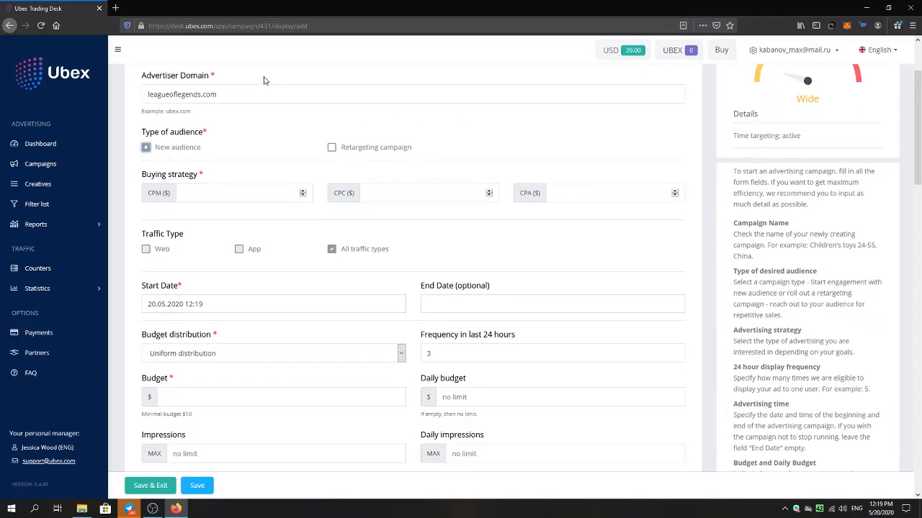
{"action": "left_click", "coordinate": [193, 193]}
{"action": "type", "text": "2"}
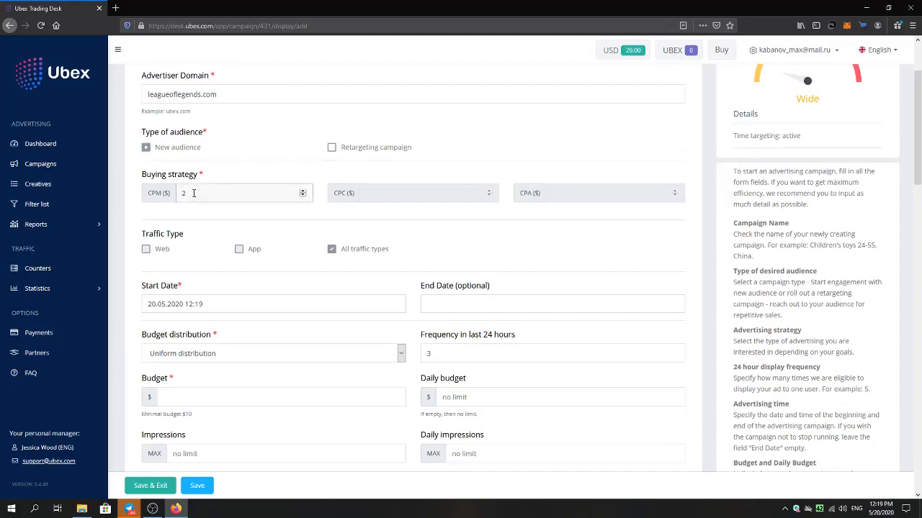
{"action": "left_click", "coordinate": [227, 220]}
{"action": "scroll", "coordinate": [920, 126], "scroll_direction": "down", "scroll_amount": 3}
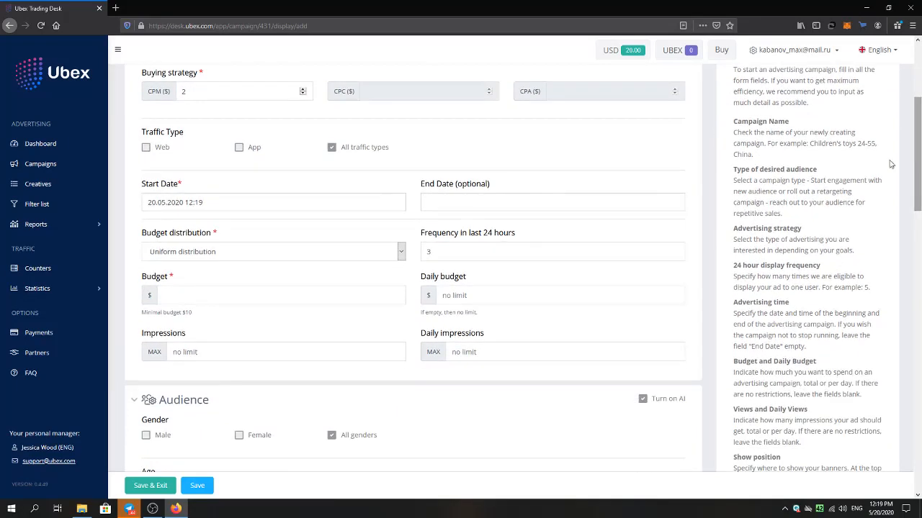
{"action": "left_click", "coordinate": [332, 148]}
{"action": "left_click", "coordinate": [147, 148]}
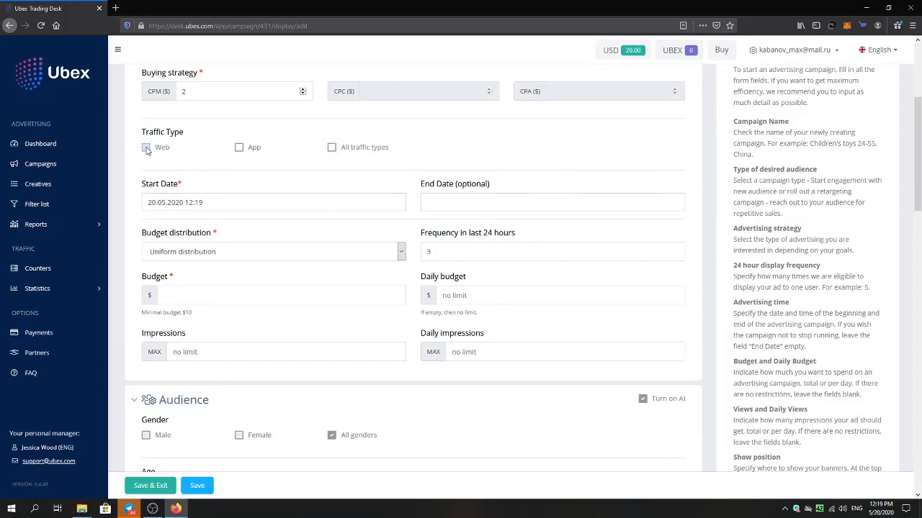
Set the frequency in the last 24 hours to 1 and the campaign budget to $10
{"action": "scroll", "coordinate": [918, 207], "scroll_direction": "down", "scroll_amount": 1}
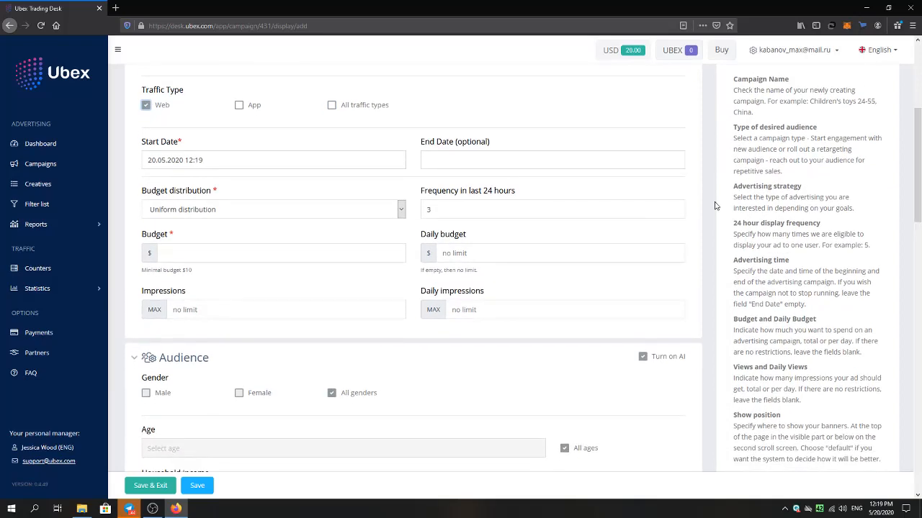
{"action": "left_click", "coordinate": [260, 157]}
{"action": "left_click", "coordinate": [220, 149]}
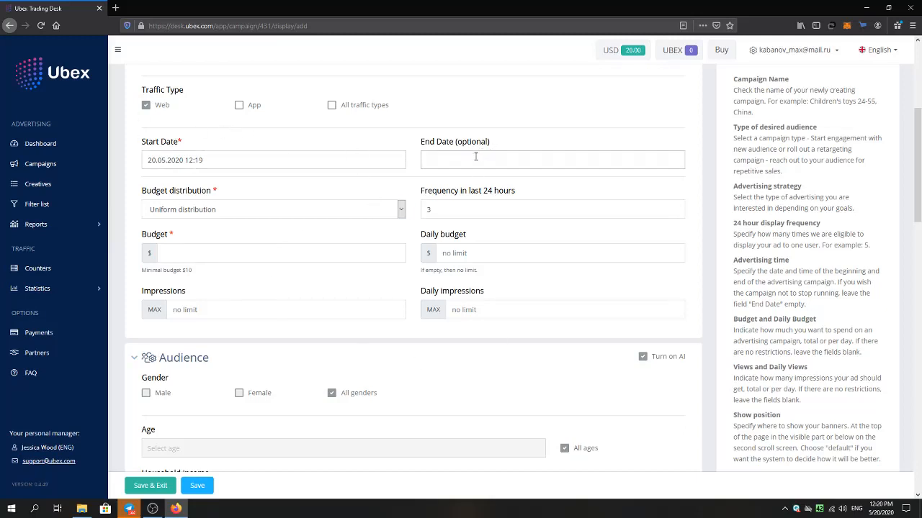
{"action": "left_click", "coordinate": [435, 206]}
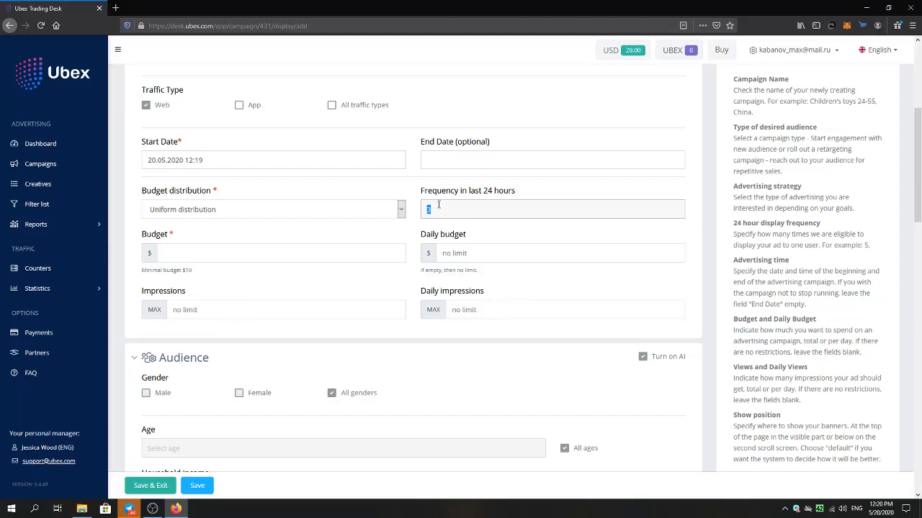
{"action": "type", "text": "1"}
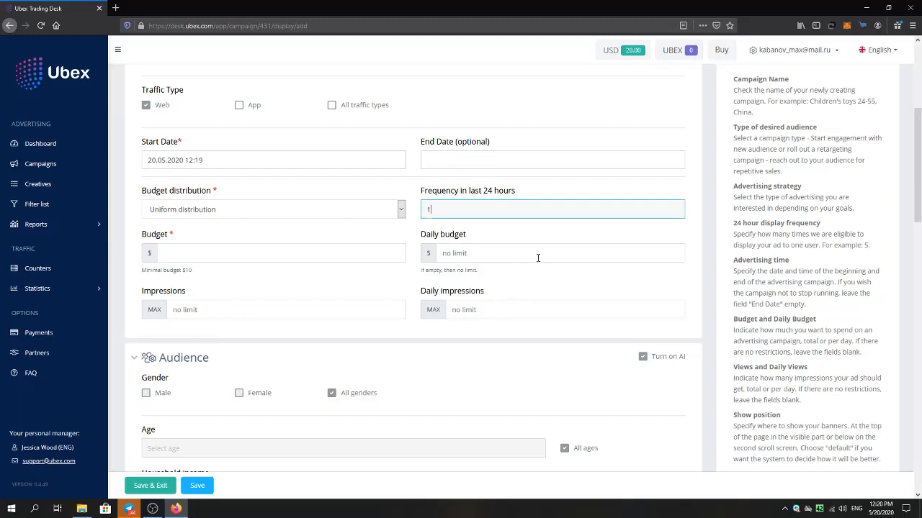
{"action": "left_click", "coordinate": [306, 230]}
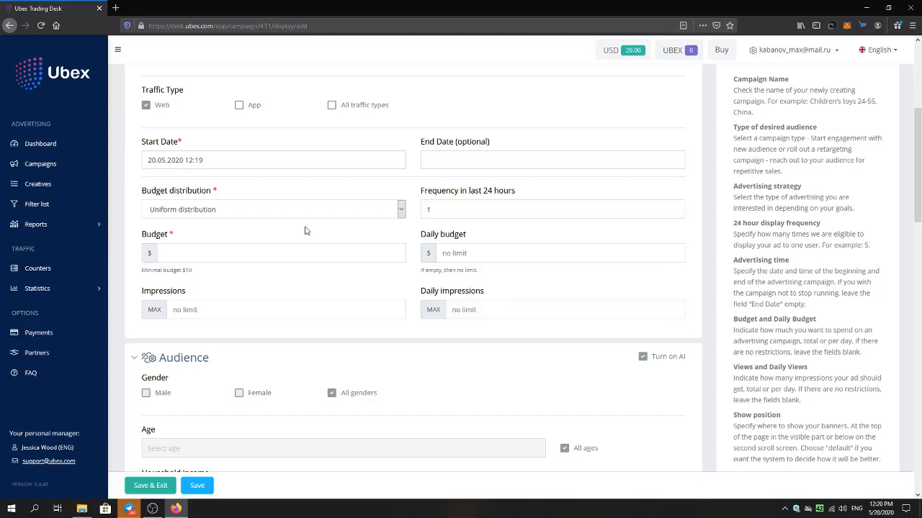
{"action": "left_click", "coordinate": [224, 251]}
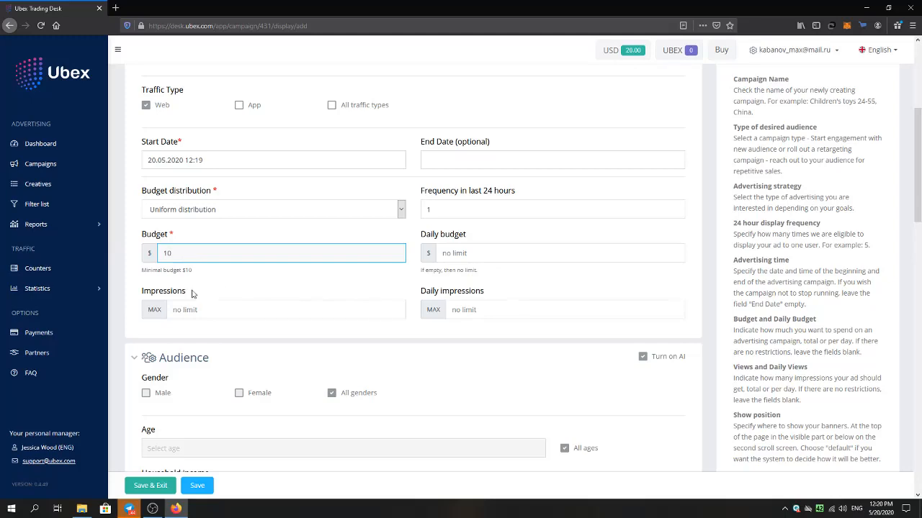
Limit the audience to the age groups 15-17, 18-20, 21-24 and 25-29 instead of all ages
{"action": "left_click_drag", "start_coordinate": [918, 160], "coordinate": [920, 218]}
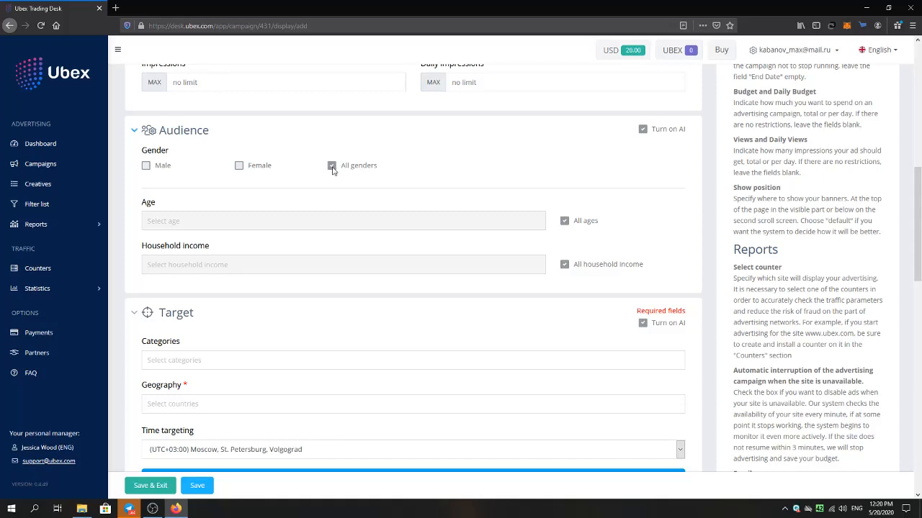
{"action": "left_click", "coordinate": [565, 221]}
{"action": "left_click", "coordinate": [477, 219]}
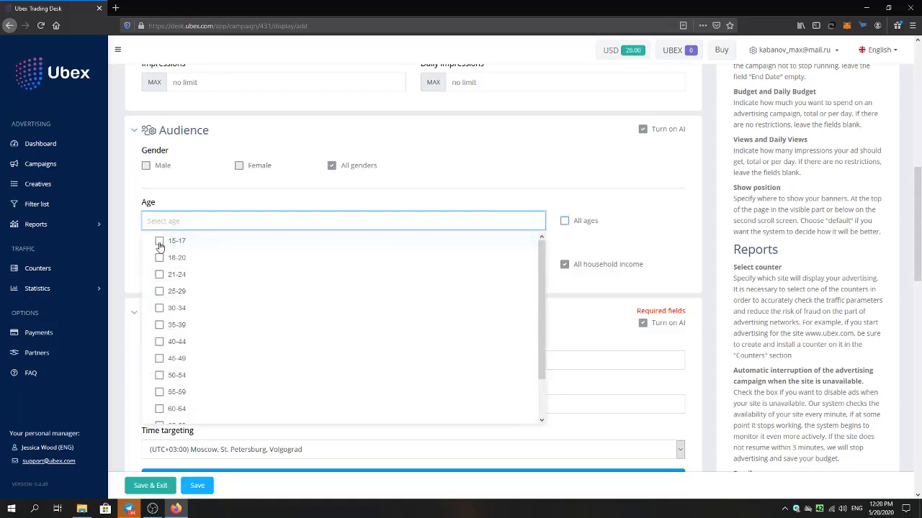
{"action": "left_click", "coordinate": [159, 241]}
{"action": "left_click", "coordinate": [159, 257]}
{"action": "left_click", "coordinate": [159, 274]}
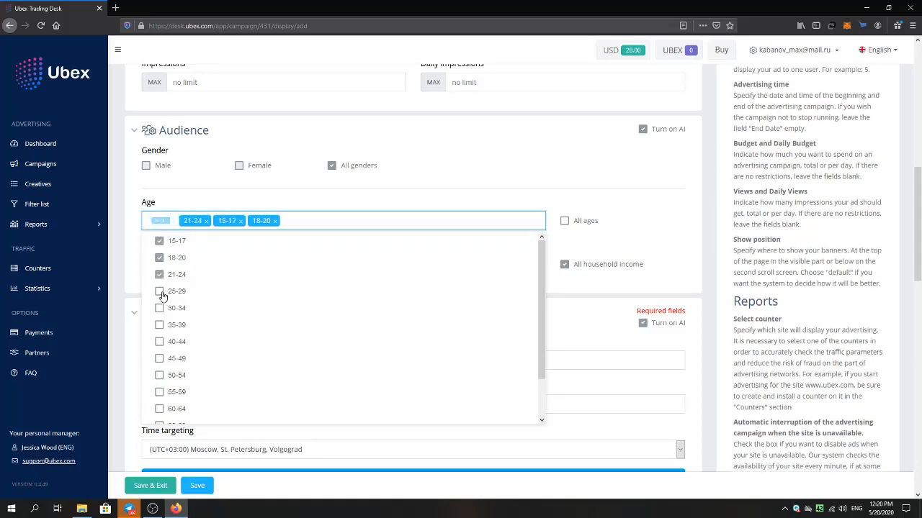
{"action": "left_click", "coordinate": [160, 291]}
{"action": "left_click", "coordinate": [544, 171]}
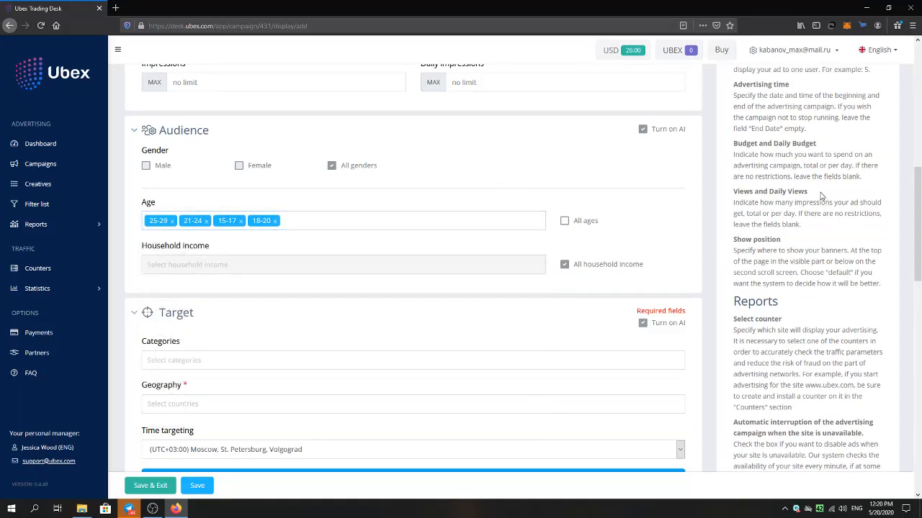
Add the target category Video & Computer Games (IAB9-30) from the Hobbies & Interests group
{"action": "left_click_drag", "start_coordinate": [920, 181], "coordinate": [920, 224]}
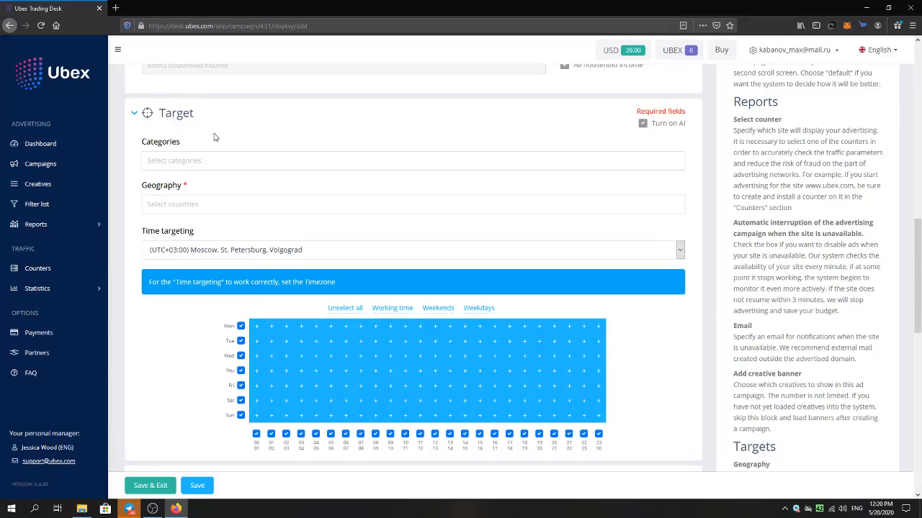
{"action": "left_click", "coordinate": [236, 160]}
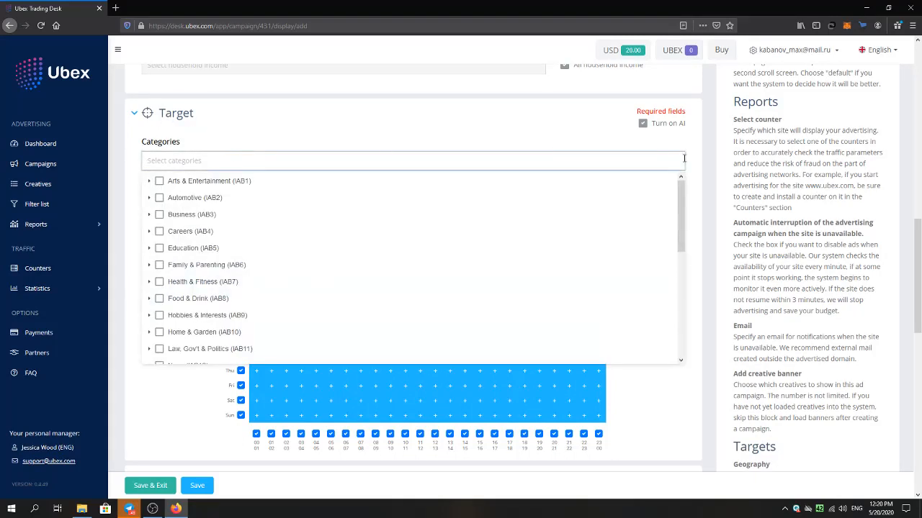
{"action": "scroll", "coordinate": [670, 206], "scroll_direction": "down", "scroll_amount": 2}
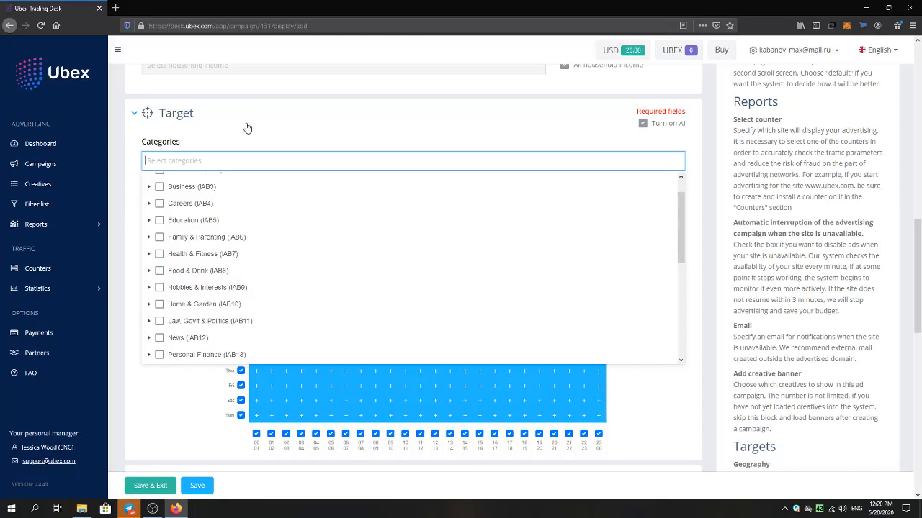
{"action": "left_click_drag", "start_coordinate": [683, 203], "coordinate": [682, 188]}
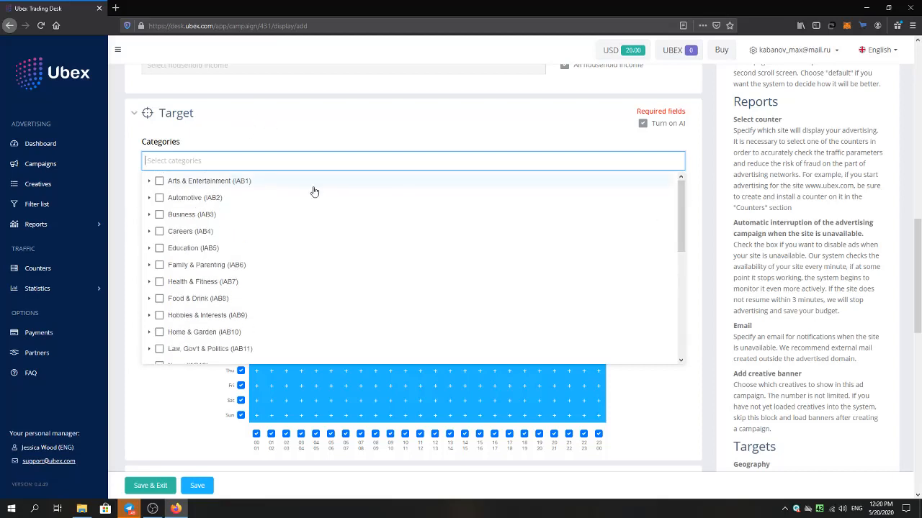
{"action": "left_click", "coordinate": [149, 315]}
{"action": "left_click_drag", "start_coordinate": [681, 195], "coordinate": [684, 327]}
{"action": "left_click", "coordinate": [229, 291]}
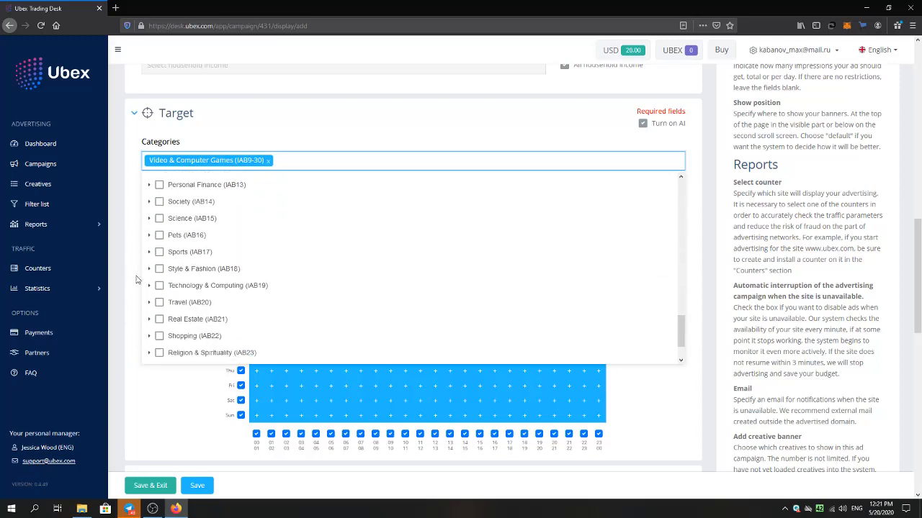
Add the target category Entertainment (IAB19-29) from the Technology & Computing group
{"action": "left_click", "coordinate": [149, 285]}
{"action": "left_click_drag", "start_coordinate": [681, 272], "coordinate": [682, 331]}
{"action": "left_click", "coordinate": [168, 253]}
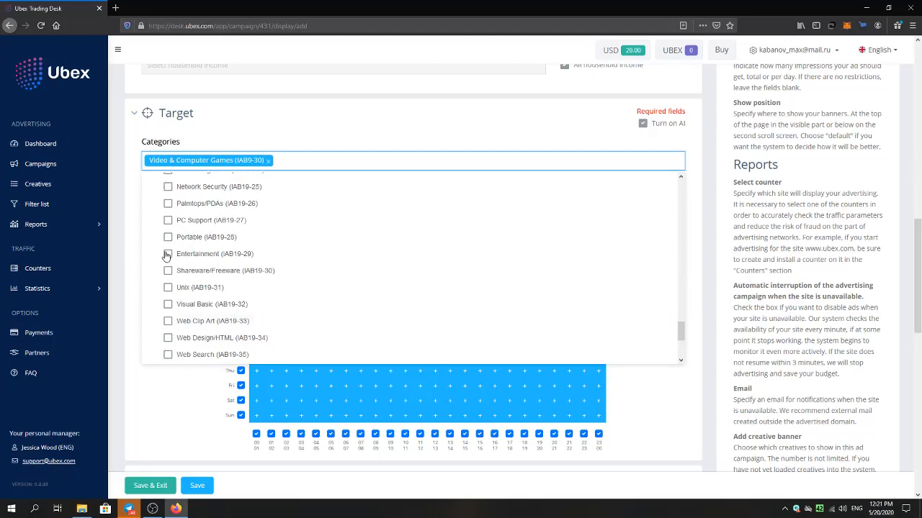
Target the campaign geographically to the United States
{"action": "left_click", "coordinate": [456, 142]}
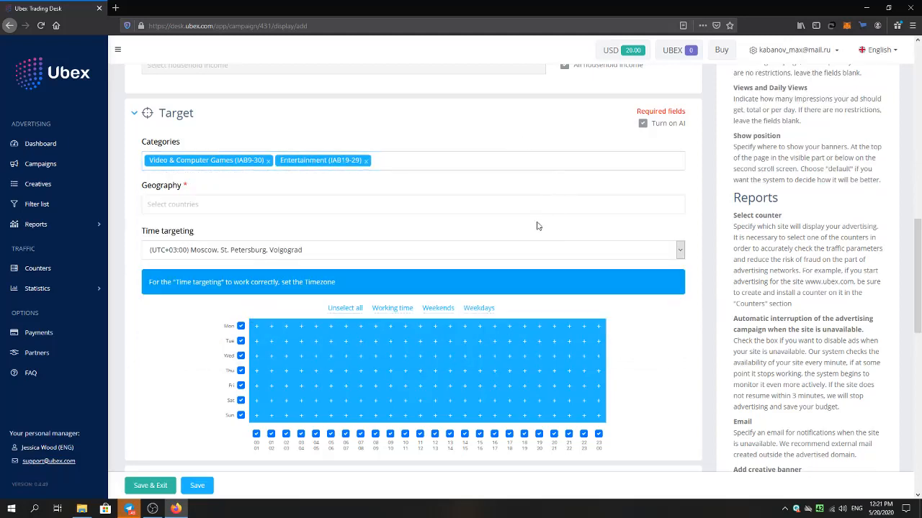
{"action": "left_click", "coordinate": [191, 205]}
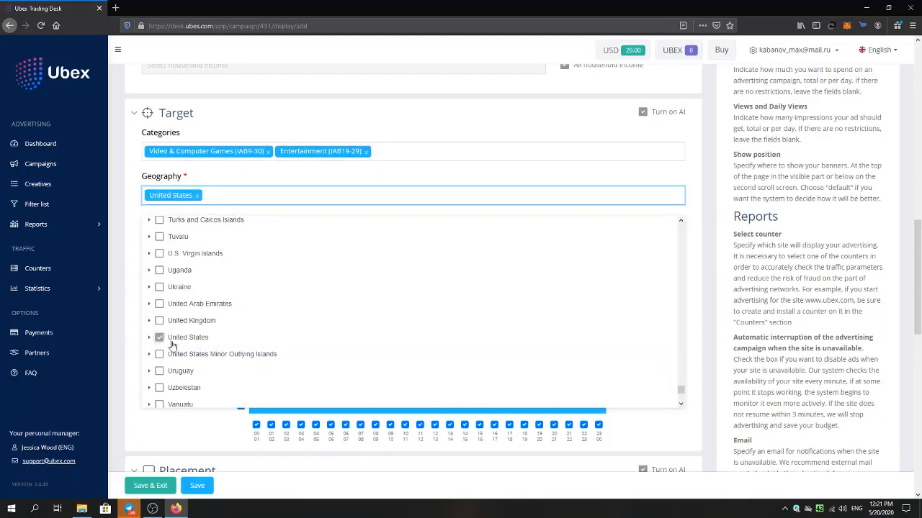
{"action": "left_click", "coordinate": [159, 337]}
{"action": "left_click", "coordinate": [609, 178]}
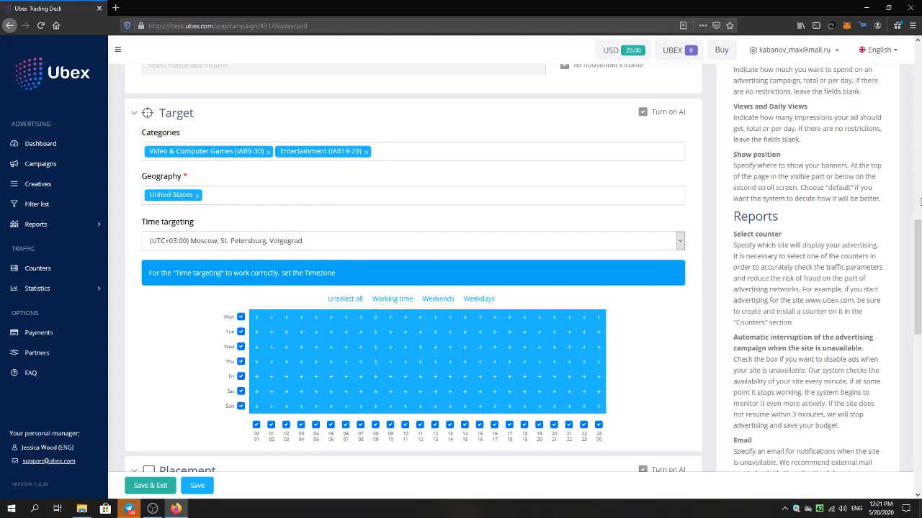
{"action": "left_click_drag", "start_coordinate": [919, 250], "coordinate": [919, 276]}
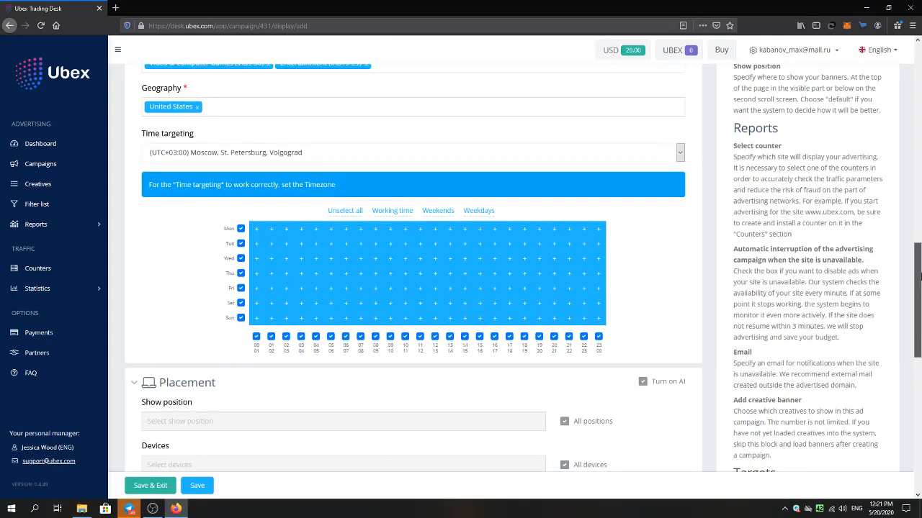
{"action": "left_click", "coordinate": [345, 211]}
{"action": "left_click", "coordinate": [390, 258]}
{"action": "left_click", "coordinate": [346, 258]}
{"action": "left_click", "coordinate": [376, 258]}
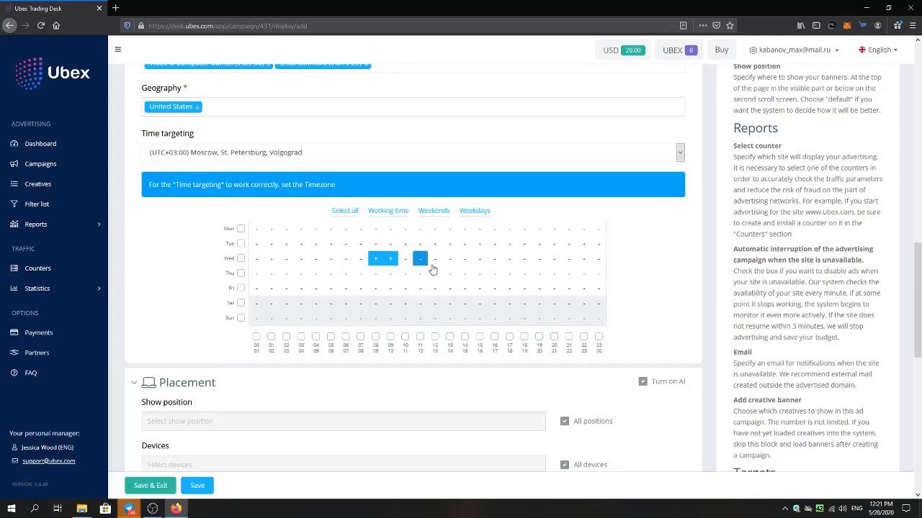
{"action": "left_click", "coordinate": [342, 210]}
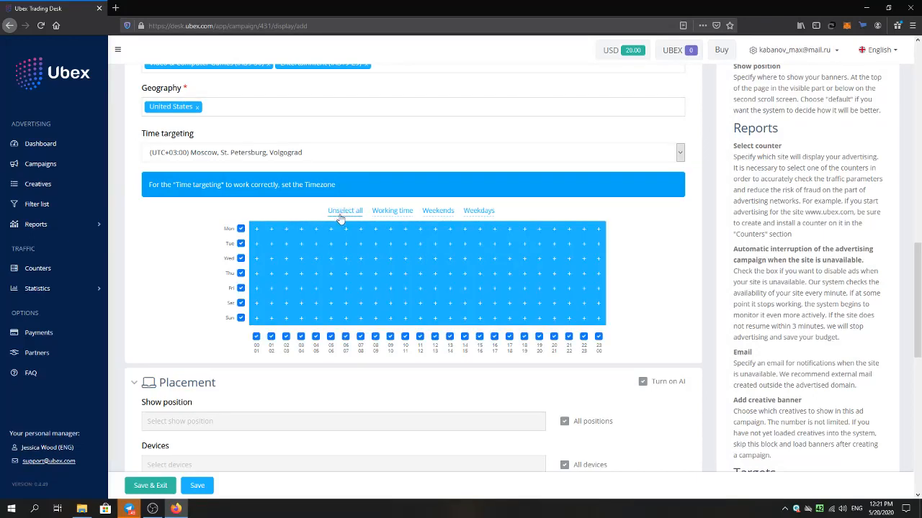
Restrict time targeting to the hours 05 to 20 every day by excluding hours 00–05 and 20–00
{"action": "left_click", "coordinate": [256, 336]}
{"action": "left_click", "coordinate": [271, 336]}
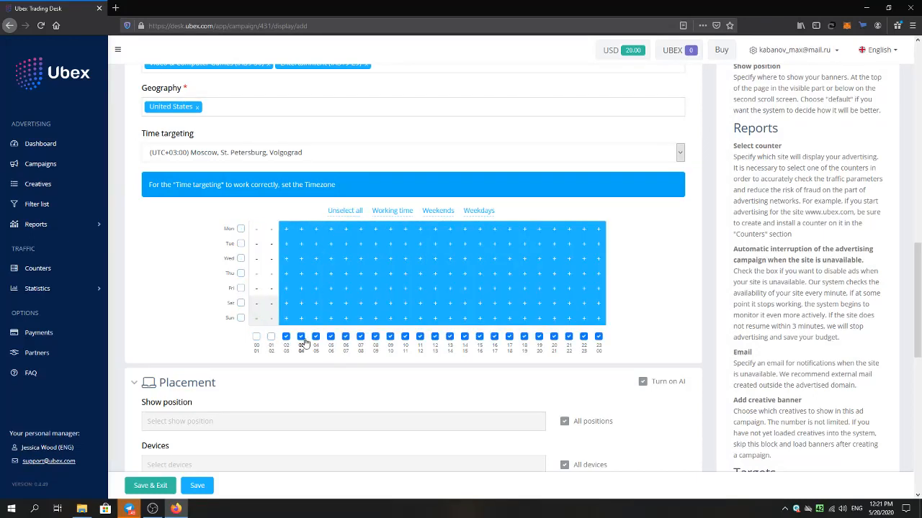
{"action": "left_click", "coordinate": [301, 337]}
{"action": "left_click", "coordinate": [315, 337]}
{"action": "left_click", "coordinate": [598, 336]}
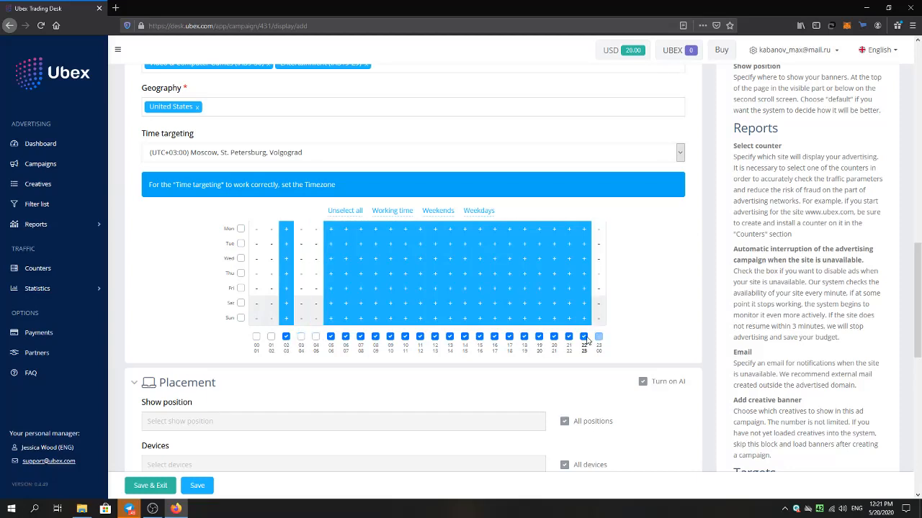
{"action": "left_click", "coordinate": [583, 337]}
{"action": "left_click", "coordinate": [569, 336]}
{"action": "left_click", "coordinate": [554, 336]}
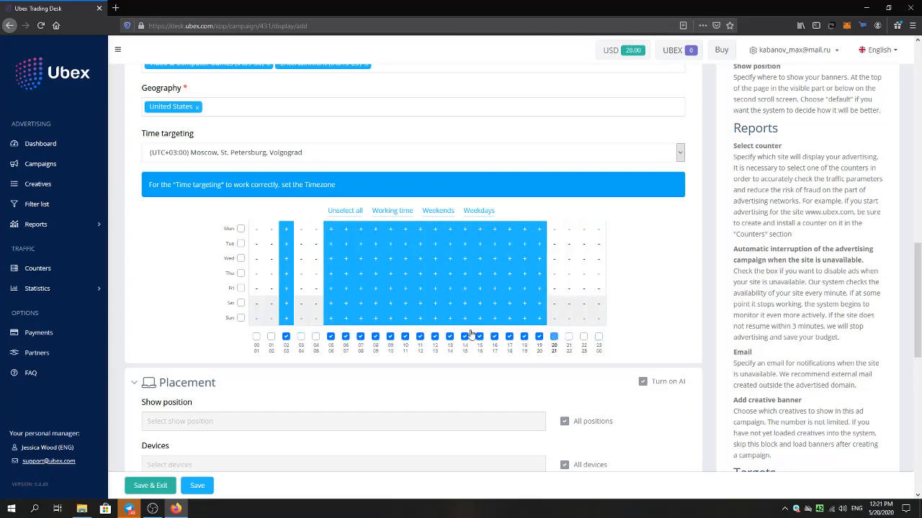
{"action": "left_click", "coordinate": [286, 336]}
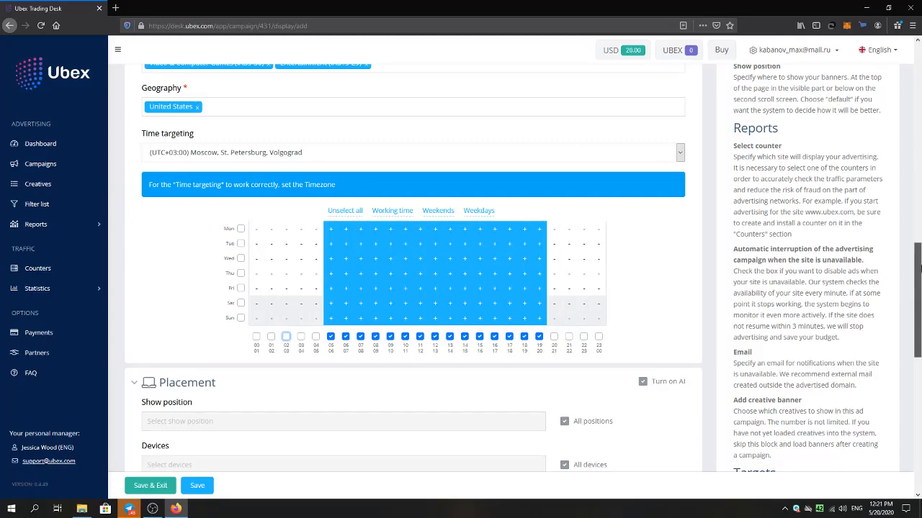
Turn off AI for the Filter section, deselect All SSP's and add Yandex to the blocked ad networks
{"action": "scroll", "coordinate": [910, 286], "scroll_direction": "down", "scroll_amount": 3}
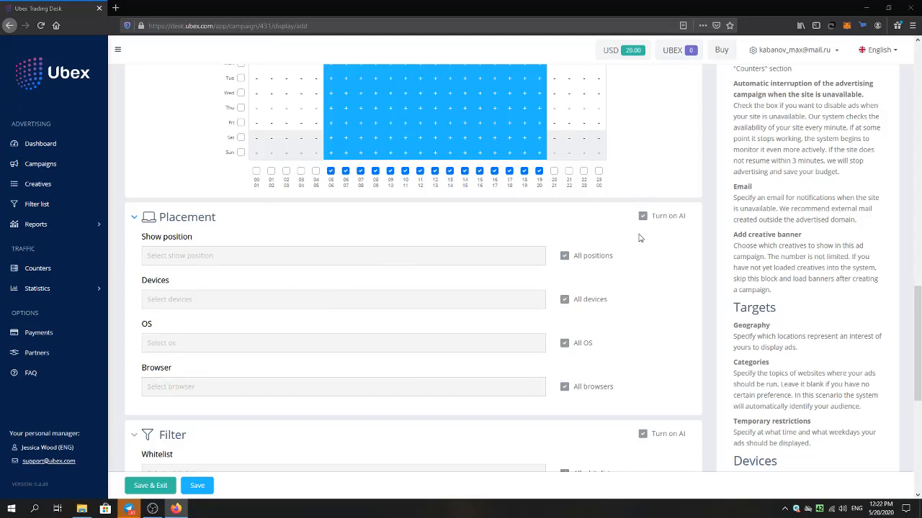
{"action": "left_click_drag", "start_coordinate": [918, 306], "coordinate": [920, 367]}
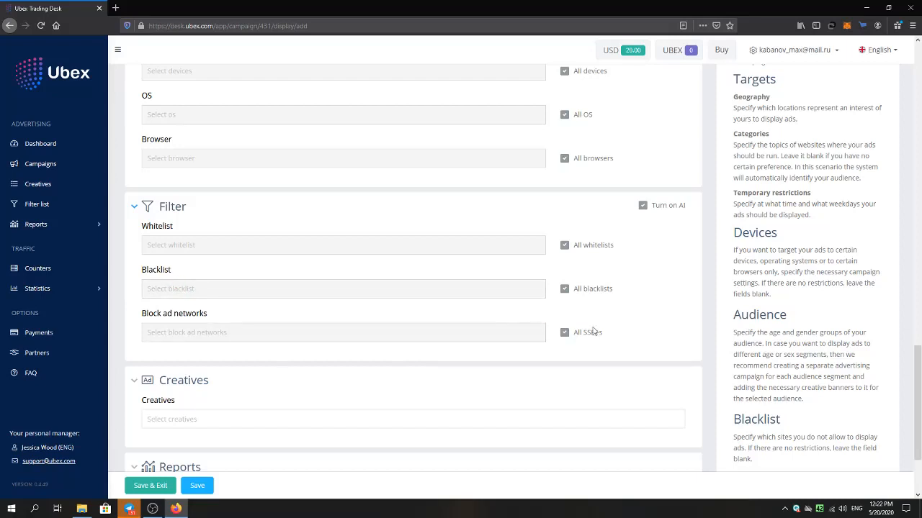
{"action": "left_click", "coordinate": [643, 208]}
{"action": "left_click", "coordinate": [564, 333]}
{"action": "left_click", "coordinate": [463, 329]}
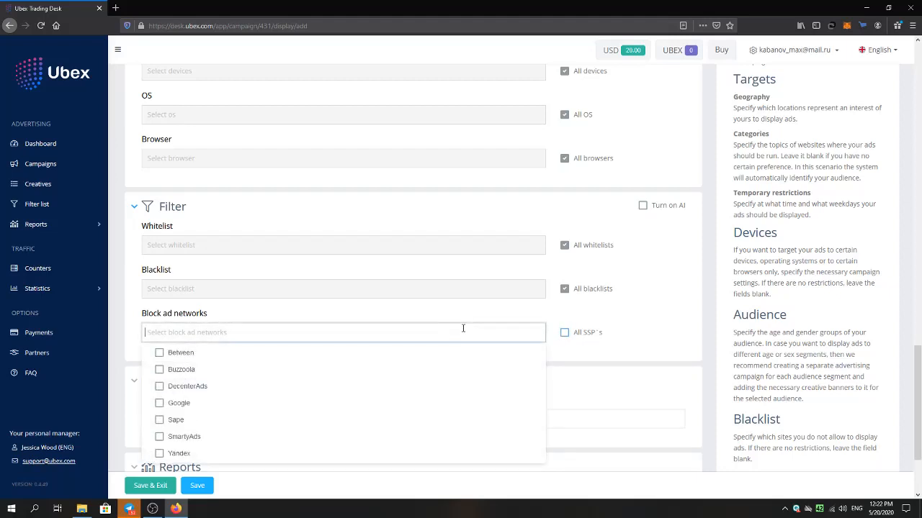
{"action": "left_click", "coordinate": [159, 453]}
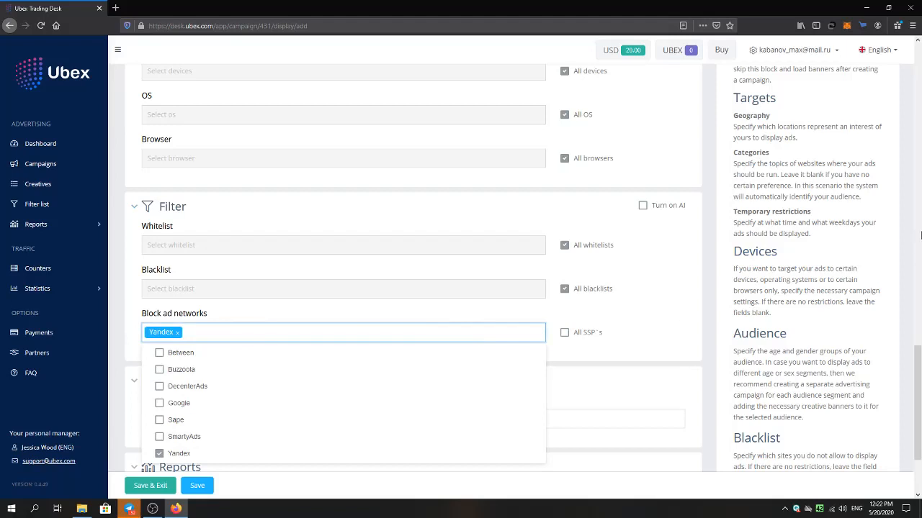
Add the creative named Tutorial to the campaign
{"action": "scroll", "coordinate": [276, 277], "scroll_direction": "down", "scroll_amount": 2}
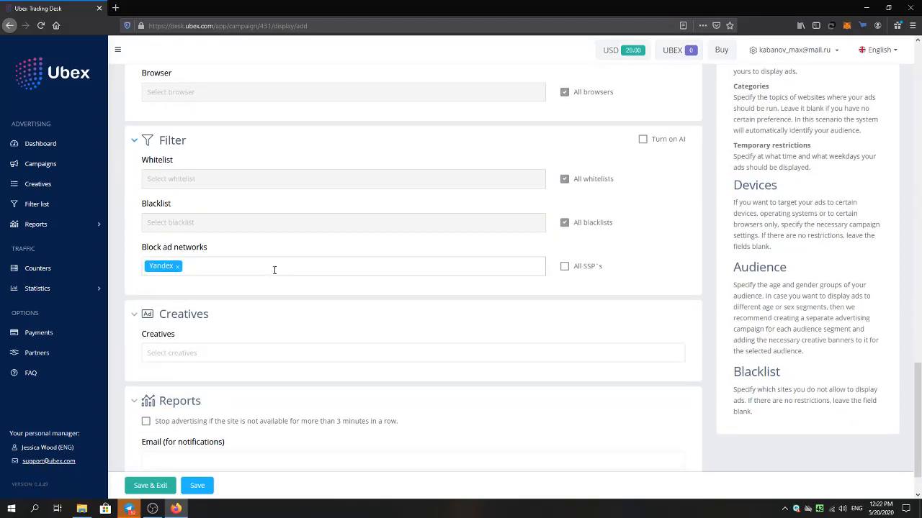
{"action": "left_click", "coordinate": [201, 353]}
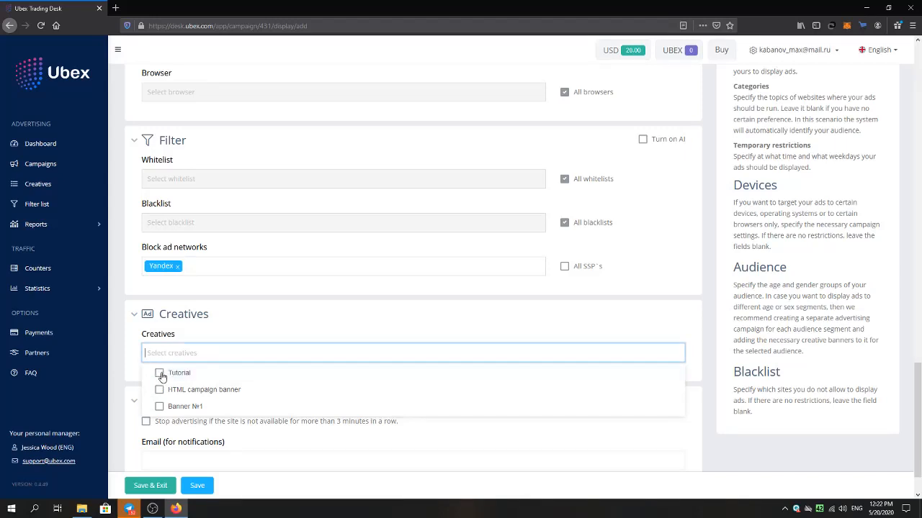
{"action": "left_click", "coordinate": [159, 374]}
{"action": "left_click", "coordinate": [257, 328]}
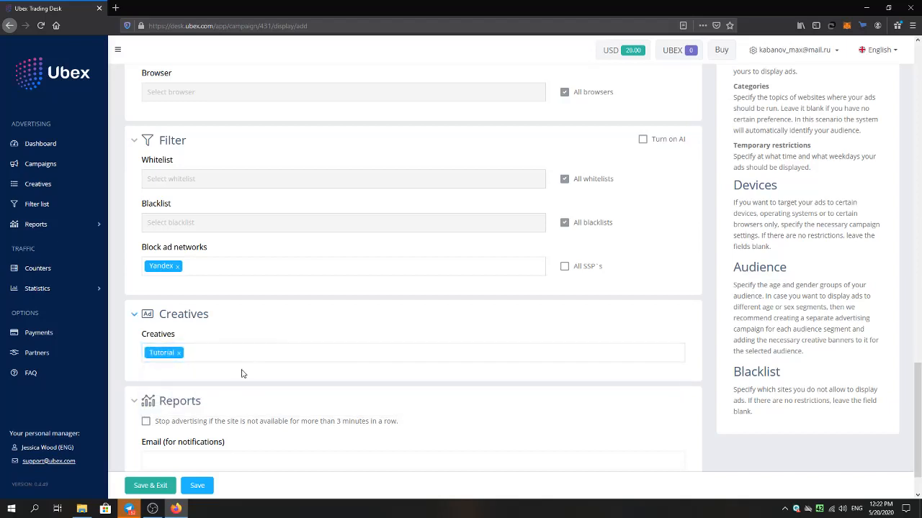
Turn AI back on for the Filter section
{"action": "left_click", "coordinate": [166, 457]}
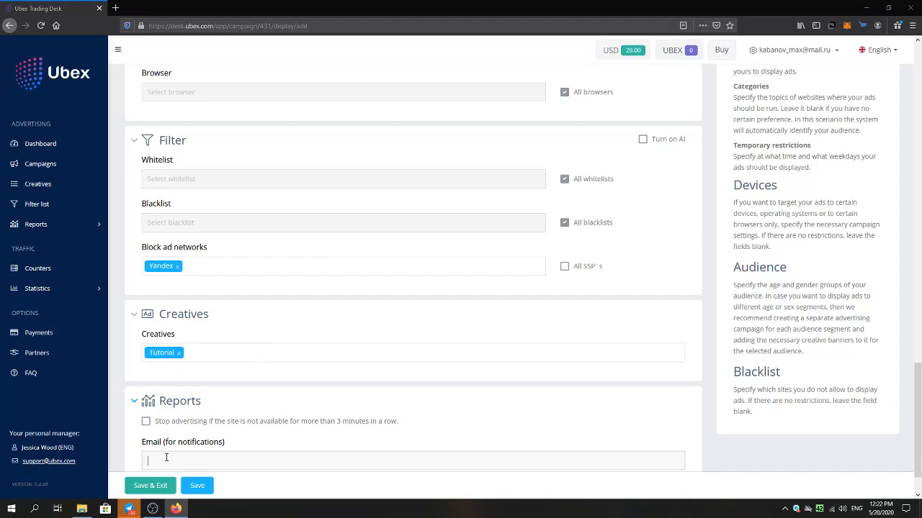
{"action": "mouse_move", "coordinate": [919, 387]}
{"action": "left_mouse_down"}
{"action": "mouse_move", "coordinate": [918, 420]}
{"action": "mouse_move", "coordinate": [919, 379]}
{"action": "left_mouse_up"}
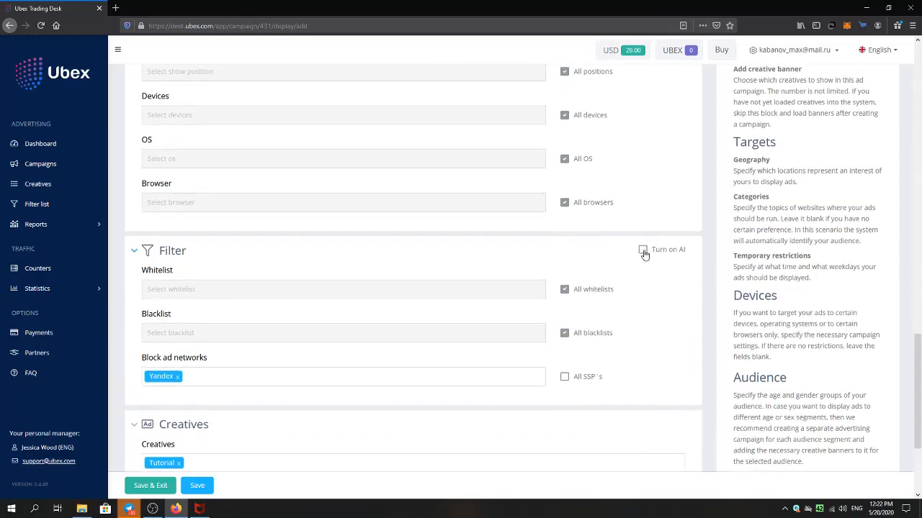
{"action": "mouse_move", "coordinate": [919, 390]}
{"action": "left_mouse_down"}
{"action": "mouse_move", "coordinate": [920, 325]}
{"action": "mouse_move", "coordinate": [920, 407]}
{"action": "left_mouse_up"}
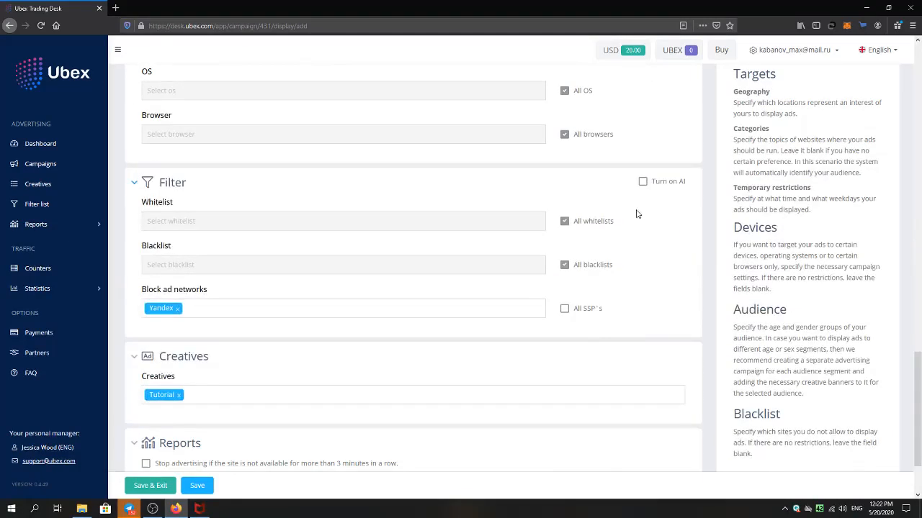
{"action": "left_click", "coordinate": [643, 182]}
Save the campaign without leaving its settings form
{"action": "scroll", "coordinate": [919, 367], "scroll_direction": "down", "scroll_amount": 3}
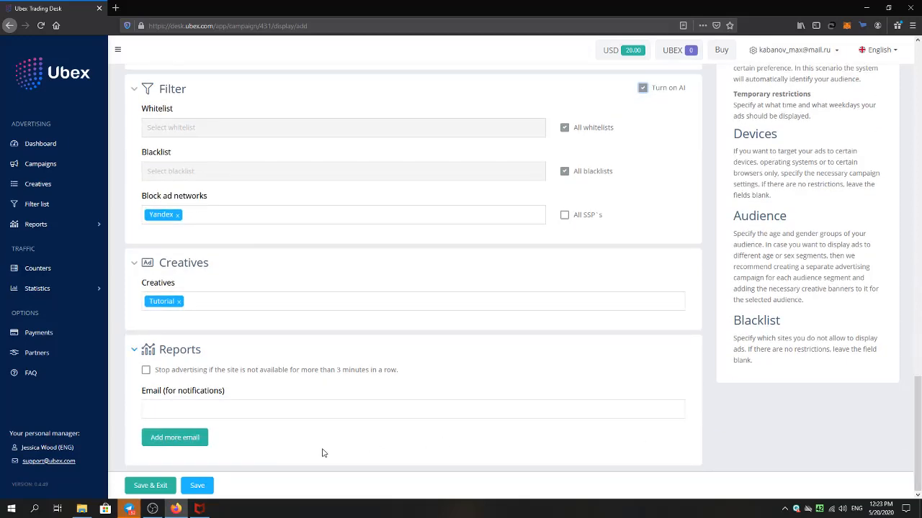
{"action": "mouse_move", "coordinate": [919, 419]}
{"action": "left_mouse_down"}
{"action": "mouse_move", "coordinate": [920, 215]}
{"action": "mouse_move", "coordinate": [919, 424]}
{"action": "left_mouse_up"}
{"action": "left_click", "coordinate": [197, 485]}
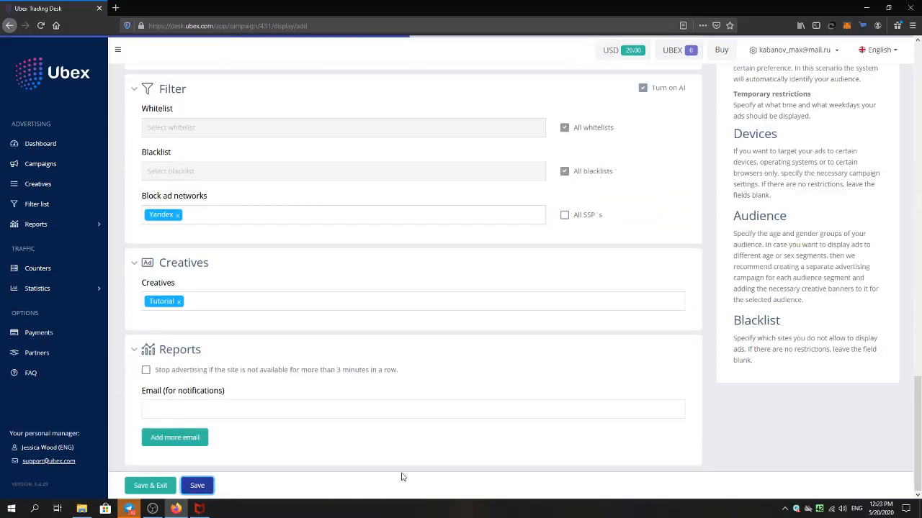